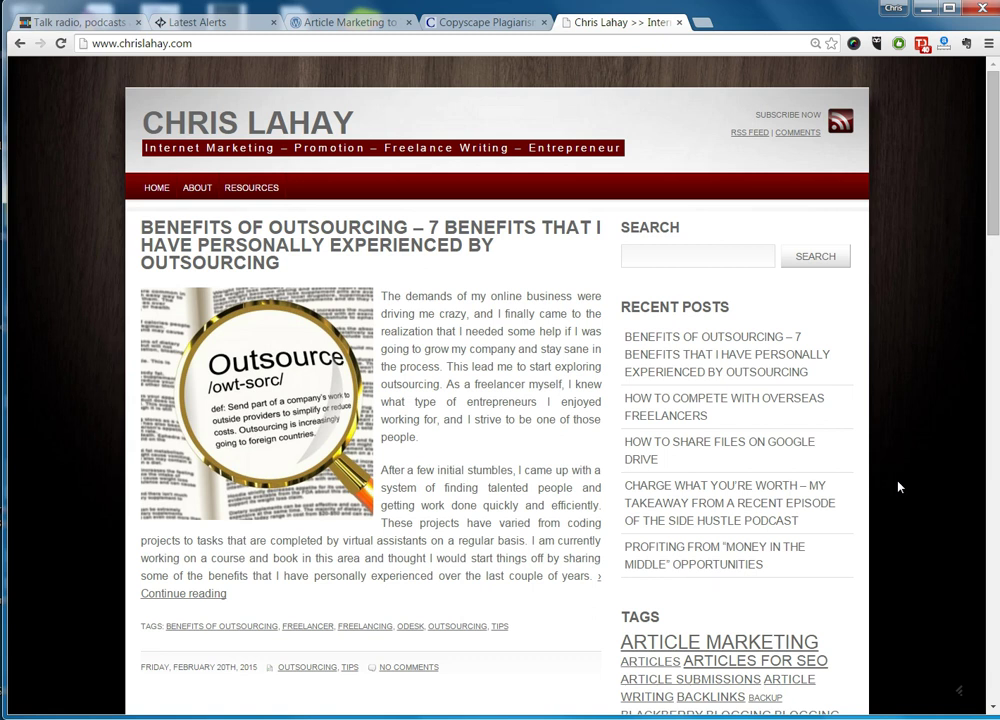
Switch from the blog to the Copyscape Plagiarism tab at copyscape.com.
{"action": "left_click", "coordinate": [496, 22]}
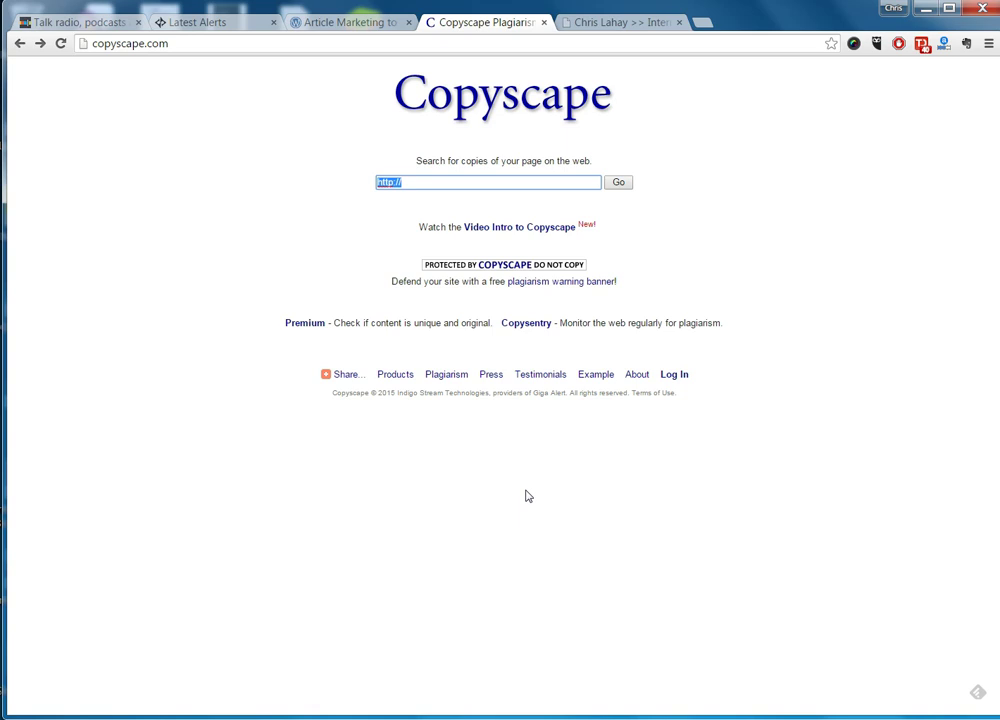
Log in to the Premium account to reach Premium Search with 196 credits.
{"action": "left_click", "coordinate": [674, 374]}
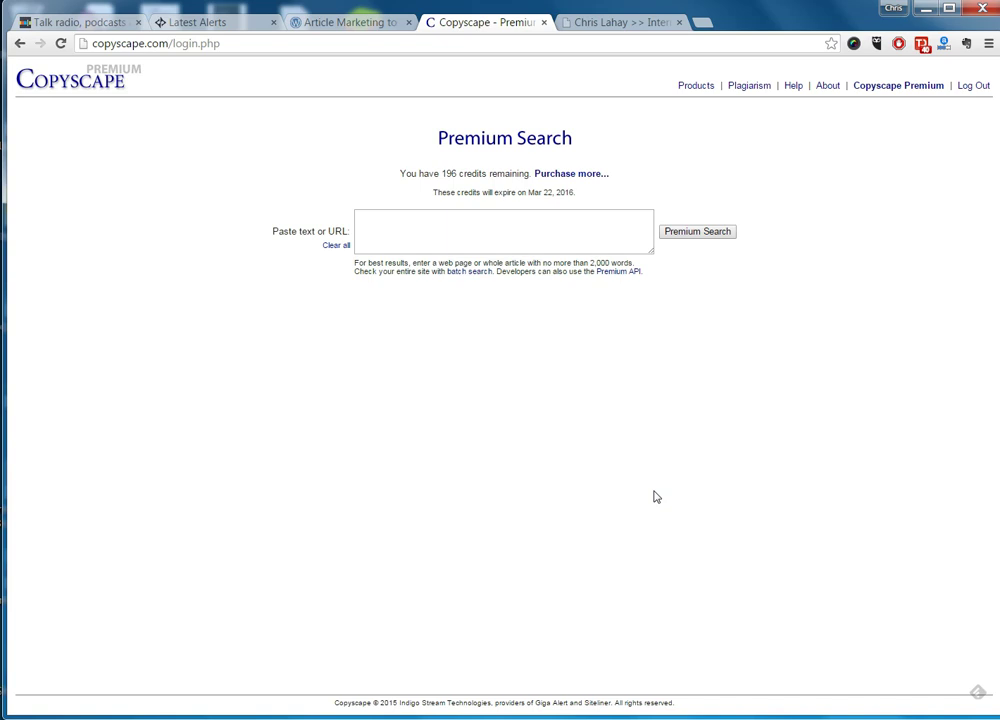
{"action": "left_click", "coordinate": [659, 497]}
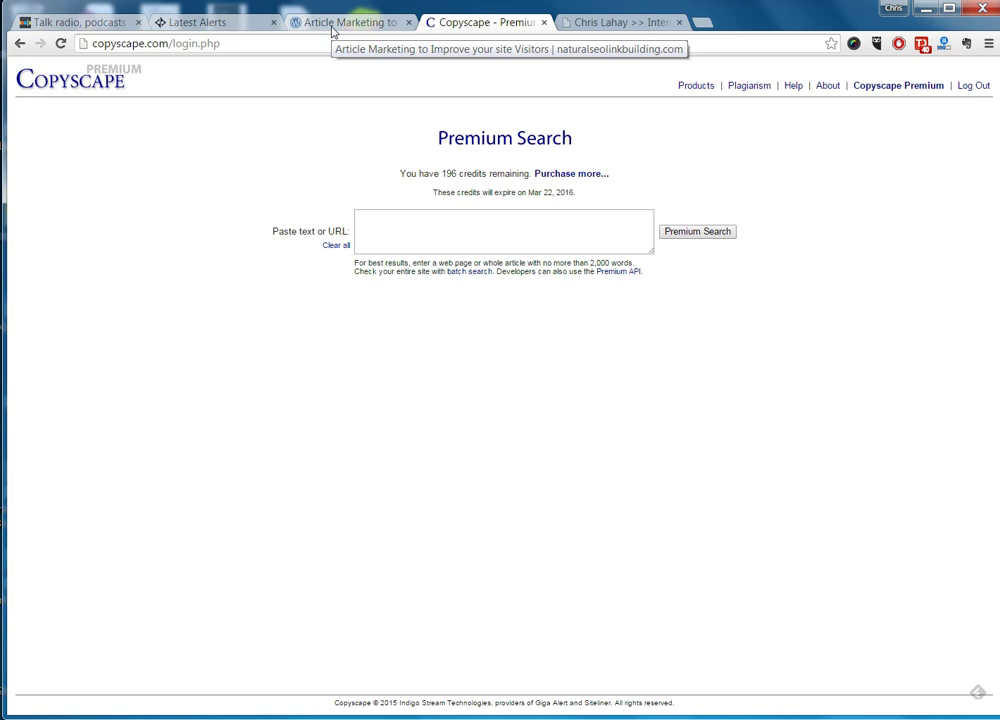
Select and copy the text of the Article Marketing post.
{"action": "left_click", "coordinate": [333, 22]}
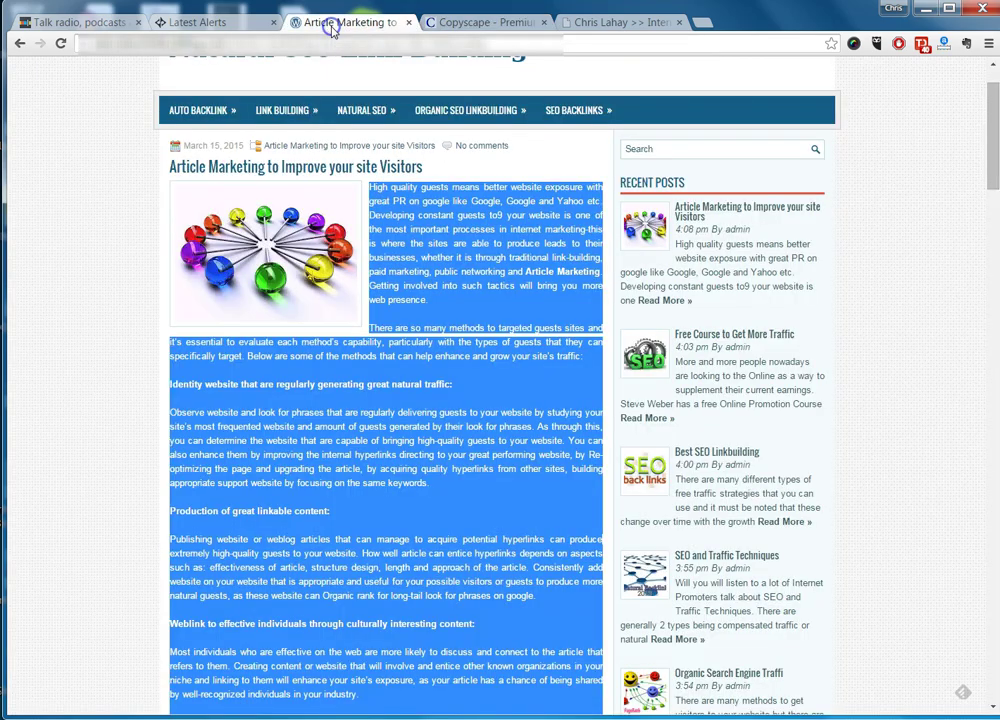
{"action": "scroll", "coordinate": [424, 196], "scroll_direction": "down", "scroll_amount": 1}
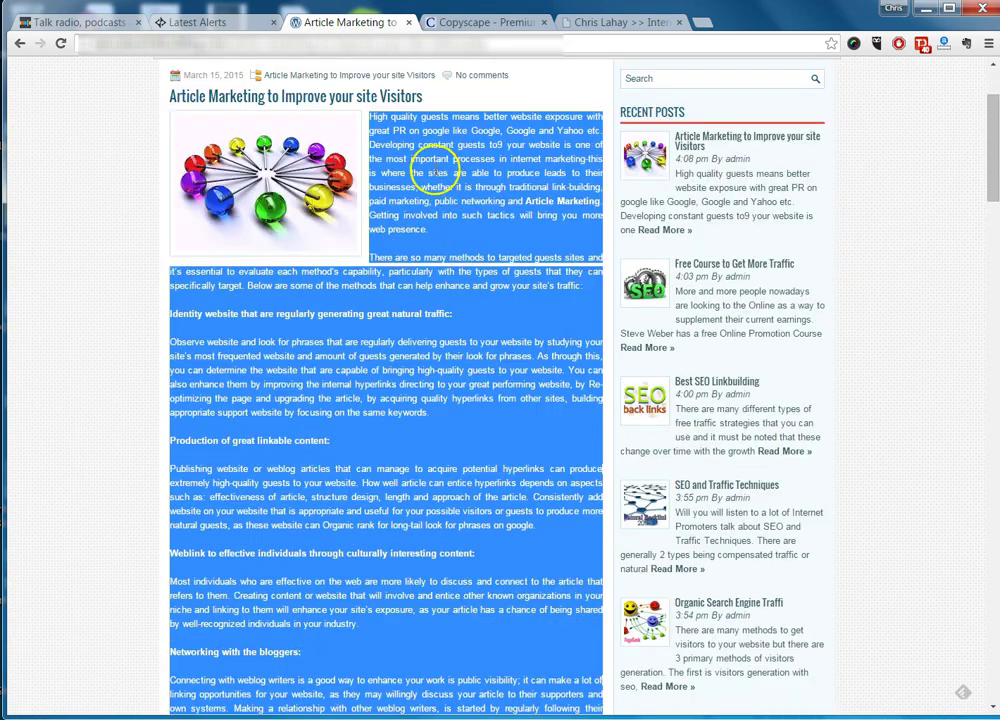
{"action": "scroll", "coordinate": [446, 252], "scroll_direction": "up", "scroll_amount": 1}
{"action": "scroll", "coordinate": [455, 262], "scroll_direction": "down", "scroll_amount": 1}
{"action": "left_click", "coordinate": [408, 384]}
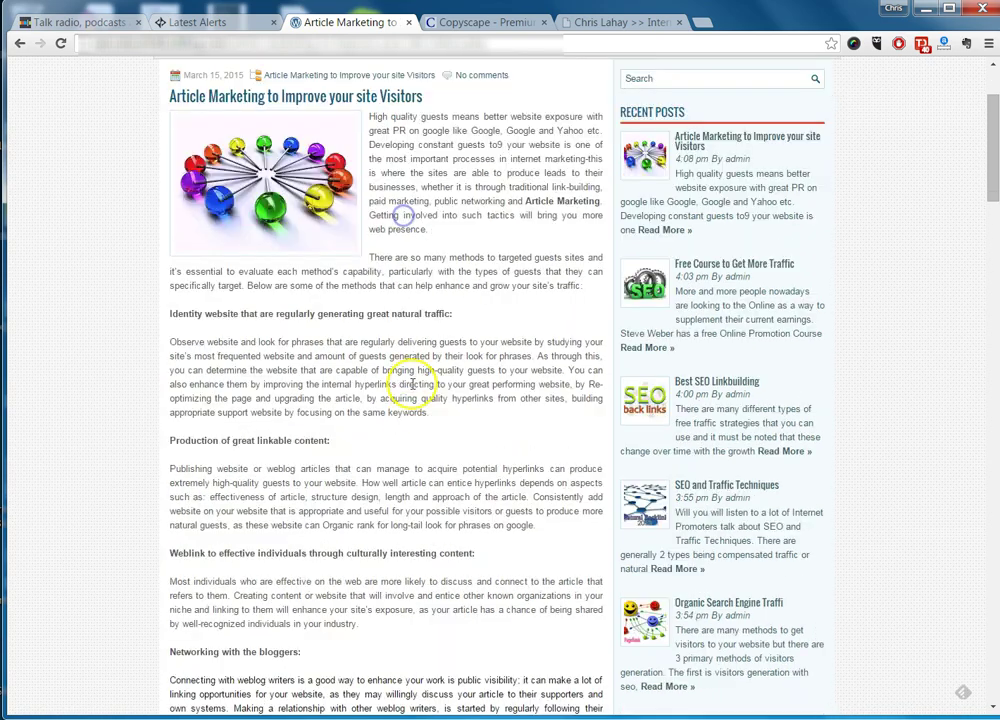
{"action": "left_click_drag", "start_coordinate": [370, 115], "coordinate": [478, 317]}
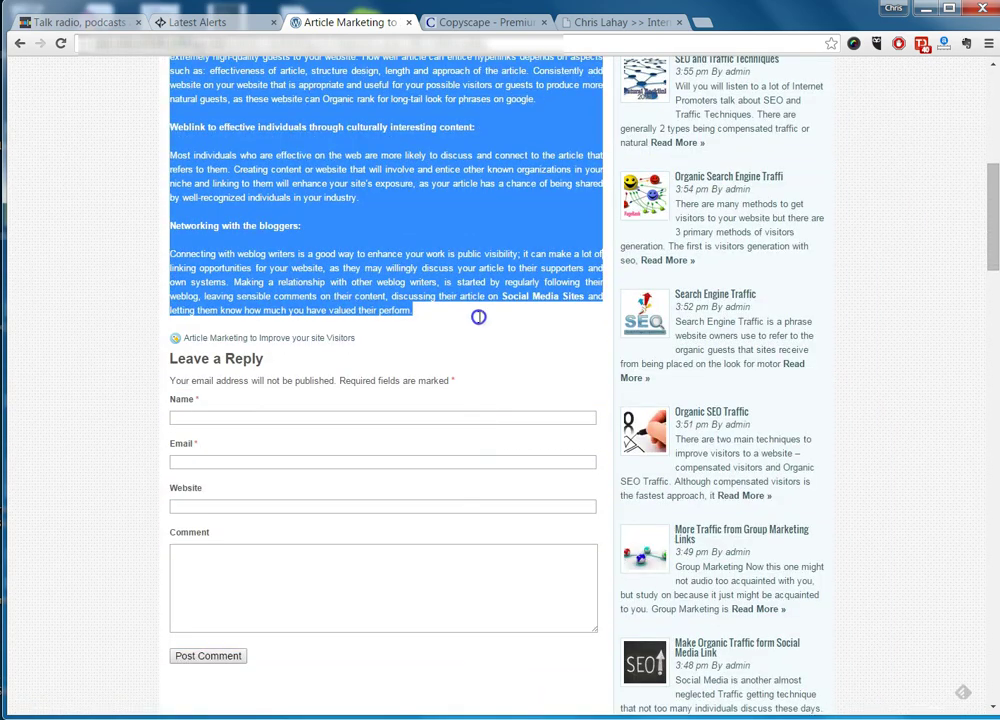
Paste the 451-word article into Premium Search and run it, returning 2 matches.
{"action": "left_click", "coordinate": [495, 22]}
{"action": "left_click", "coordinate": [408, 222]}
{"action": "key", "text": "ctrl+v"}
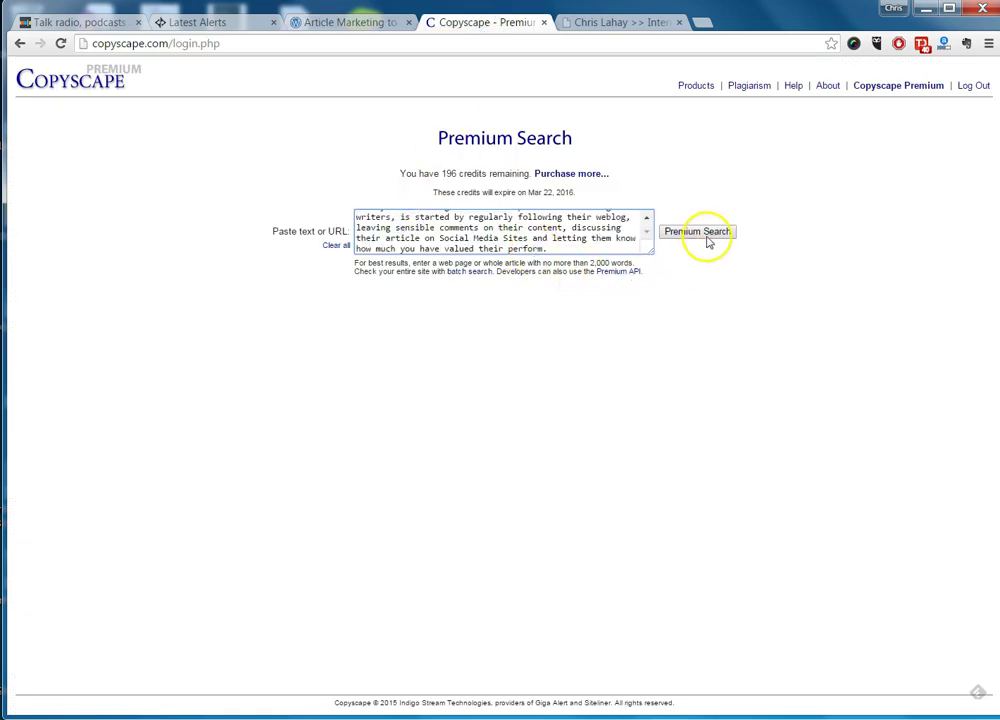
{"action": "left_click", "coordinate": [706, 234]}
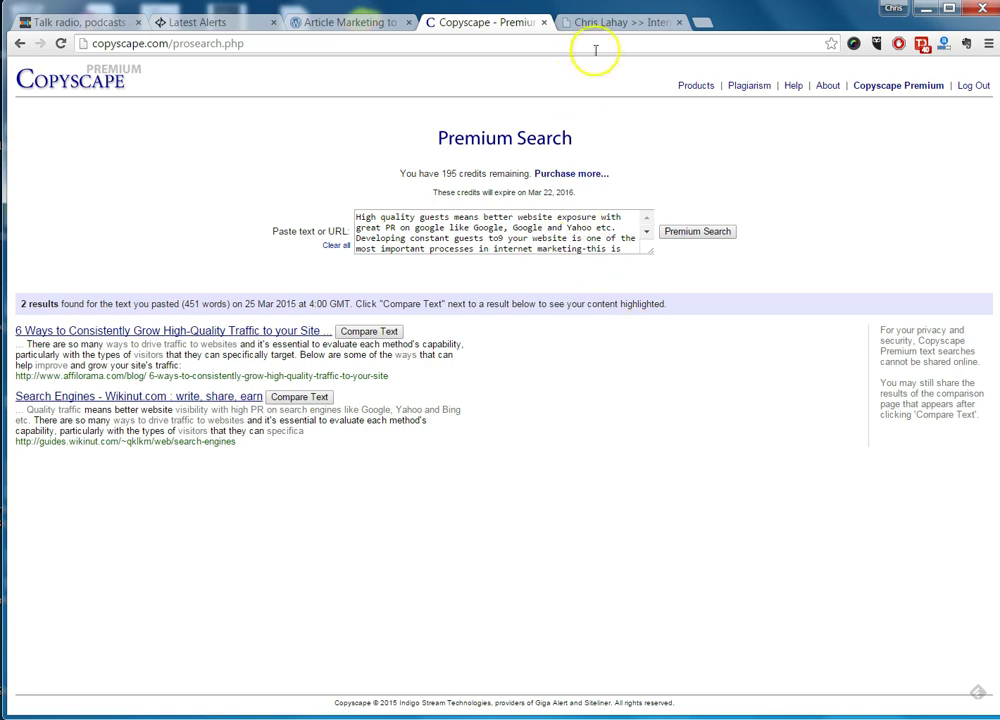
Load the Copyscape home page in a new browser tab.
{"action": "left_click", "coordinate": [703, 22]}
{"action": "left_click", "coordinate": [680, 22]}
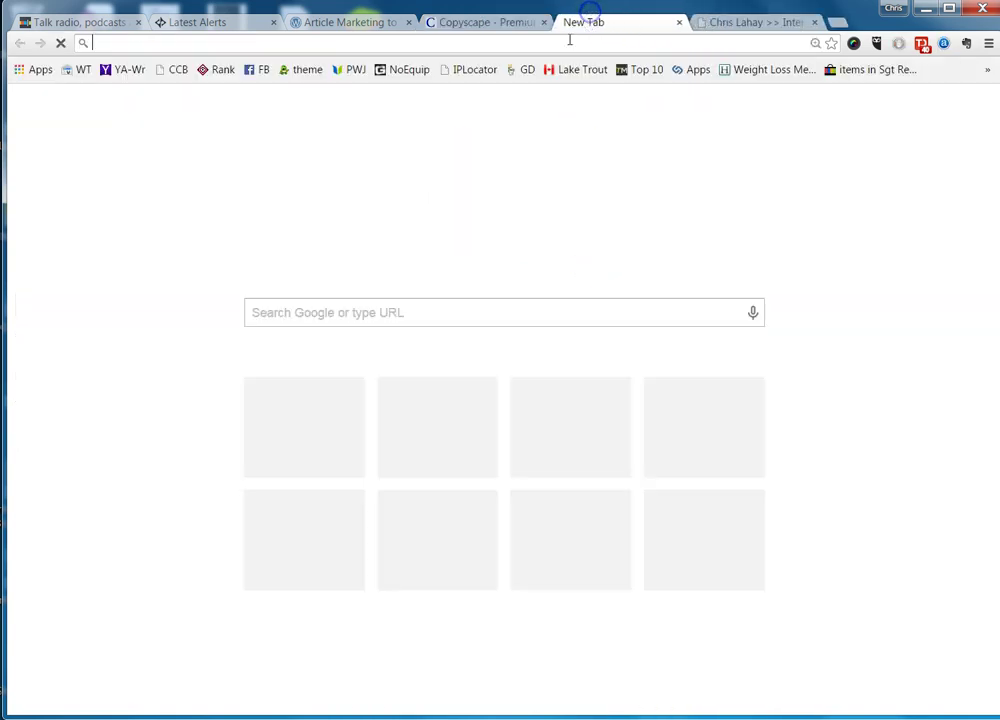
{"action": "type", "text": "copyscape.com"}
{"action": "key", "text": "Return"}
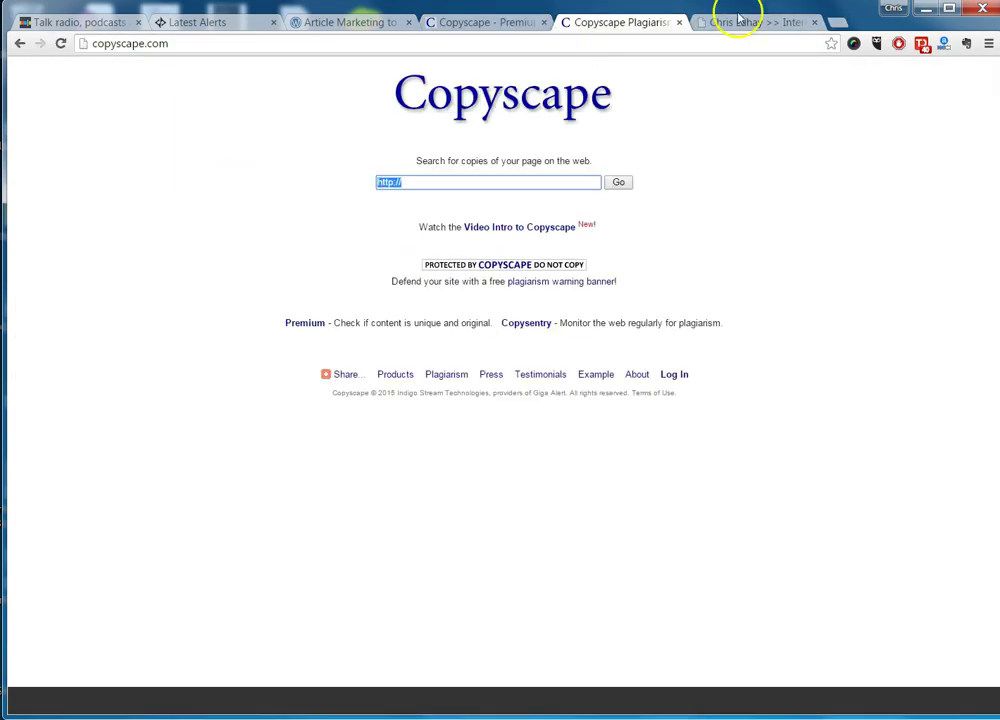
Open the full outsourcing benefits blog post and copy its text.
{"action": "left_click", "coordinate": [743, 22]}
{"action": "left_click", "coordinate": [311, 229]}
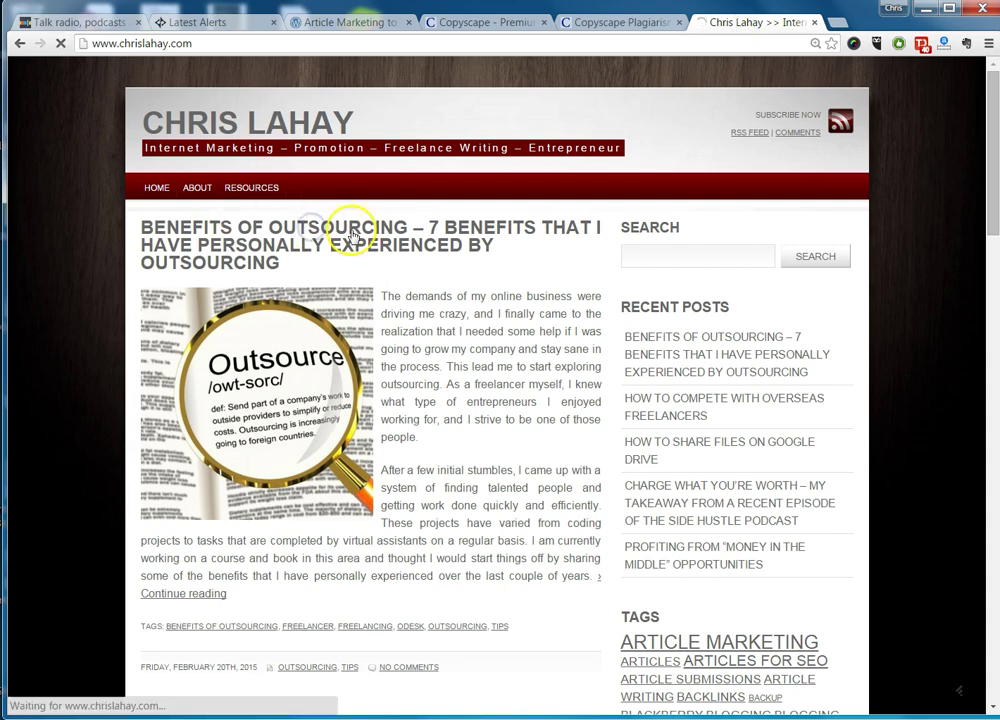
{"action": "left_click_drag", "start_coordinate": [385, 296], "coordinate": [475, 225]}
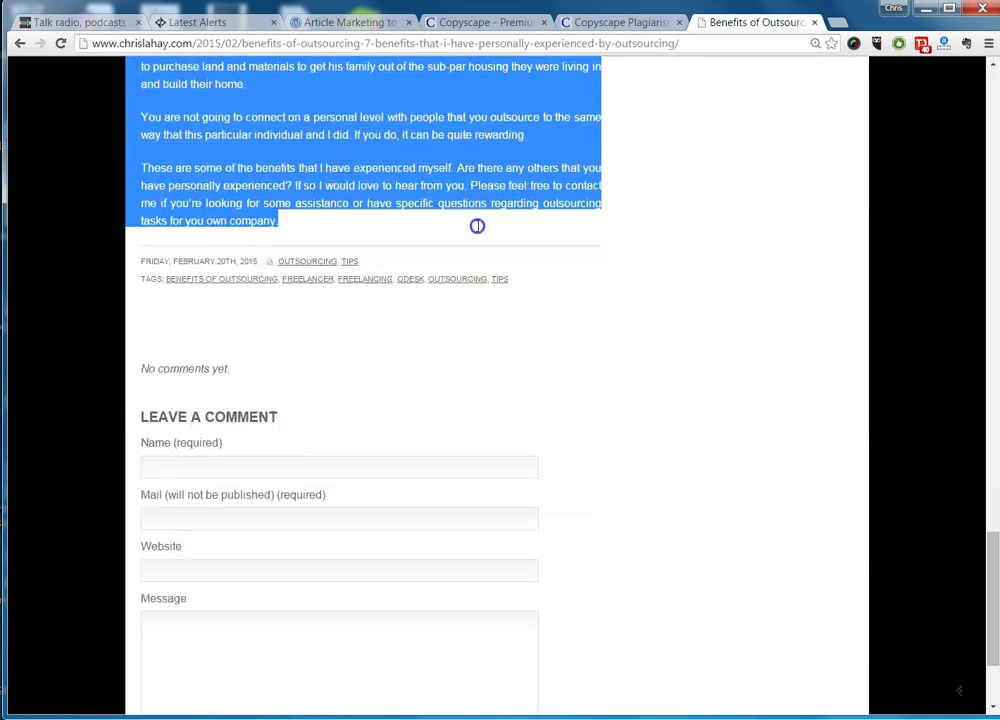
Log in and run Premium Search on the 1,378-word outsourcing post, finding 1 result.
{"action": "left_click", "coordinate": [620, 22]}
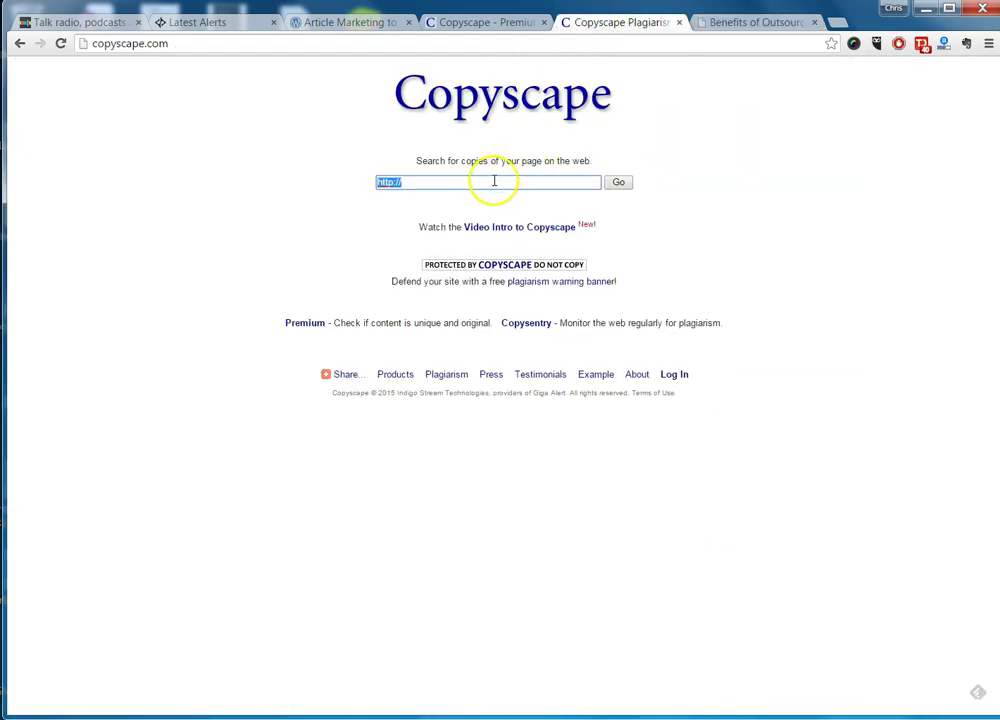
{"action": "left_click", "coordinate": [676, 374]}
{"action": "left_click", "coordinate": [500, 232]}
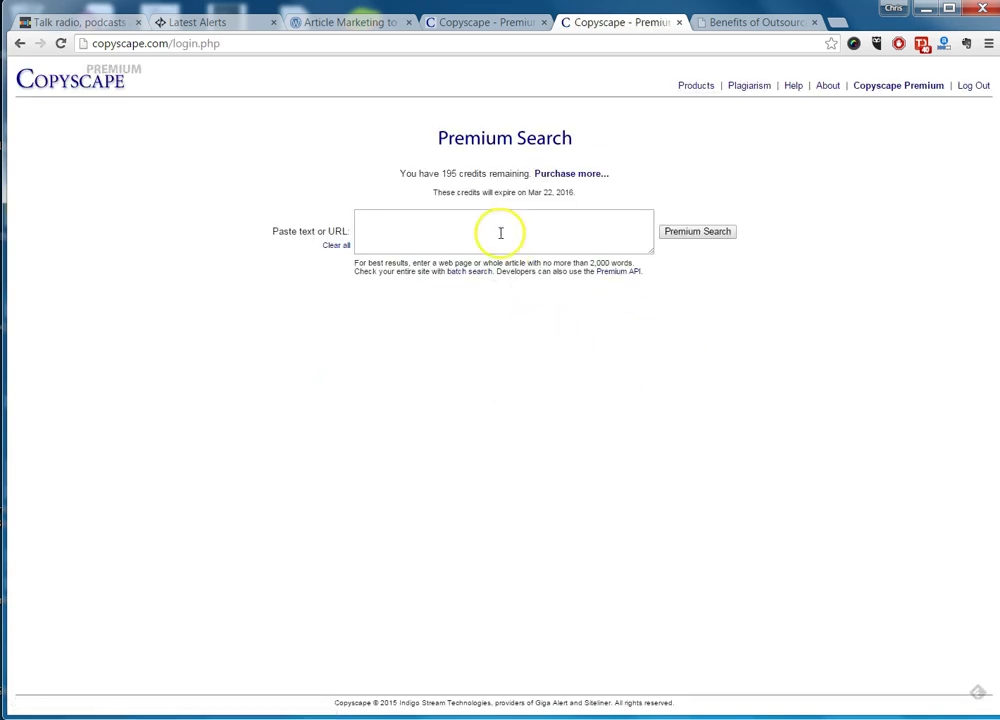
{"action": "key", "text": "ctrl+v"}
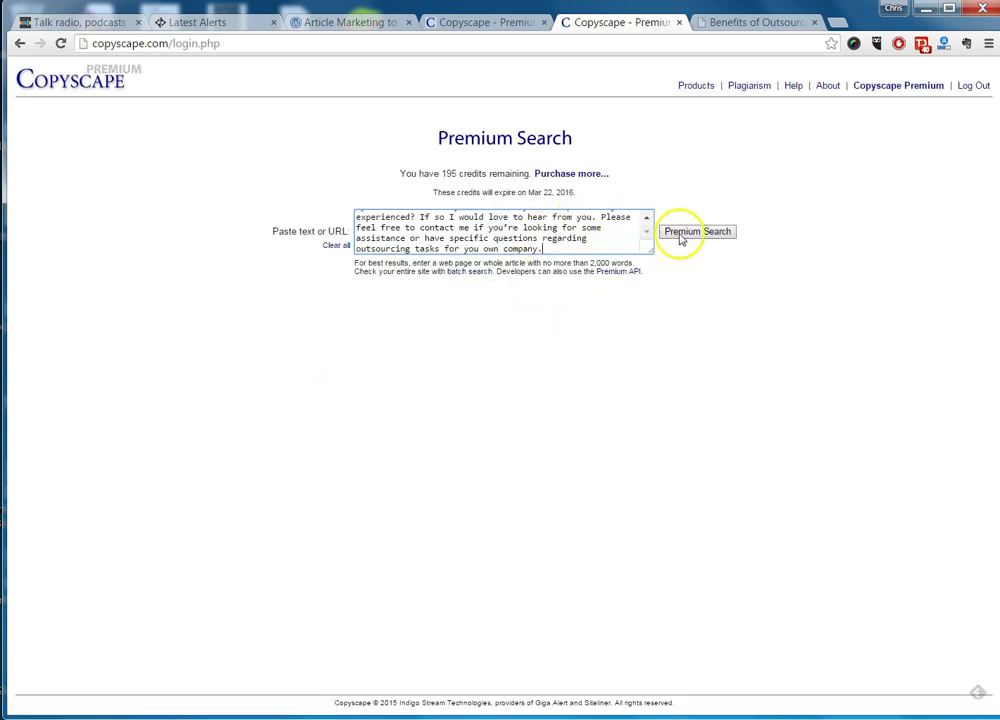
{"action": "left_click", "coordinate": [695, 234]}
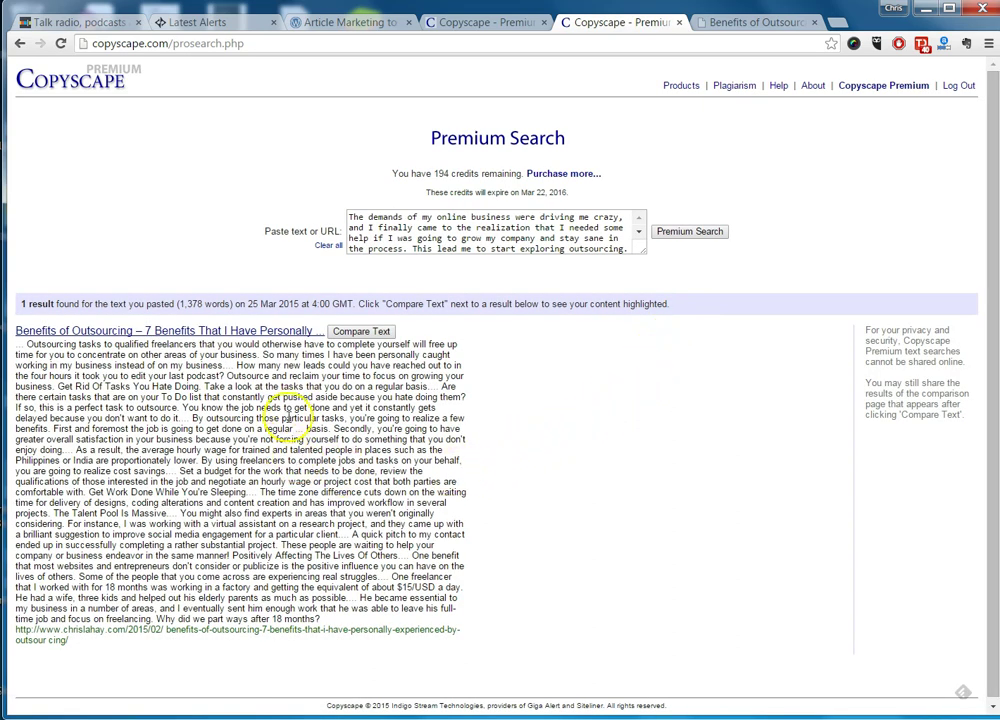
{"action": "left_click", "coordinate": [740, 23]}
{"action": "scroll", "coordinate": [368, 323], "scroll_direction": "up", "scroll_amount": 20}
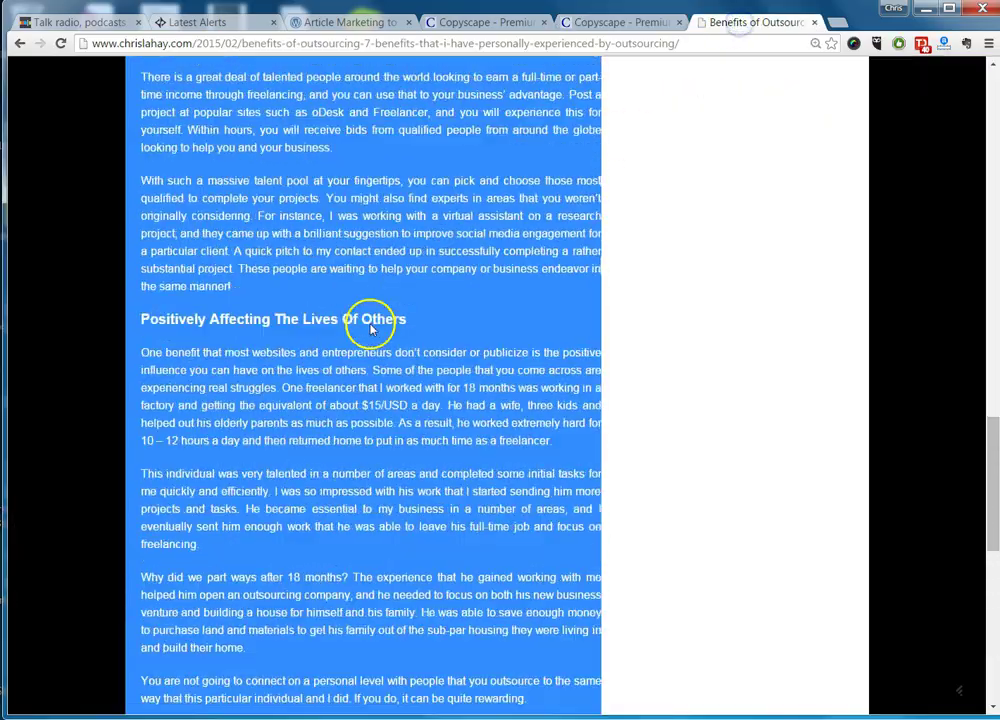
Review the 1,363-word, 99% match comparison, then close it and the blog tab.
{"action": "left_click", "coordinate": [617, 27]}
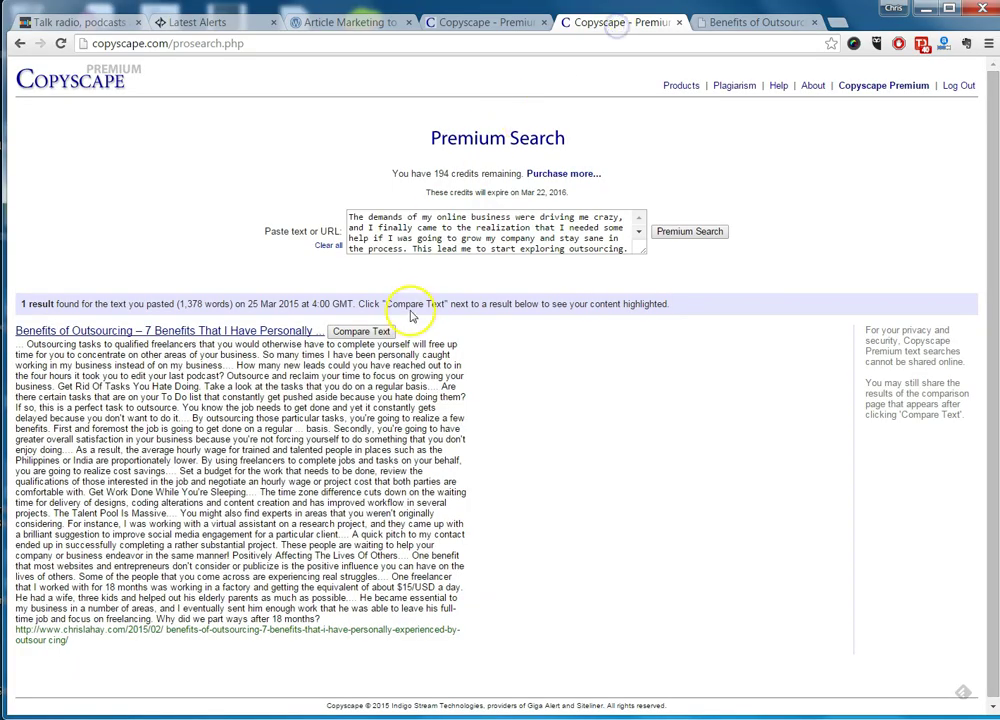
{"action": "left_click", "coordinate": [355, 331]}
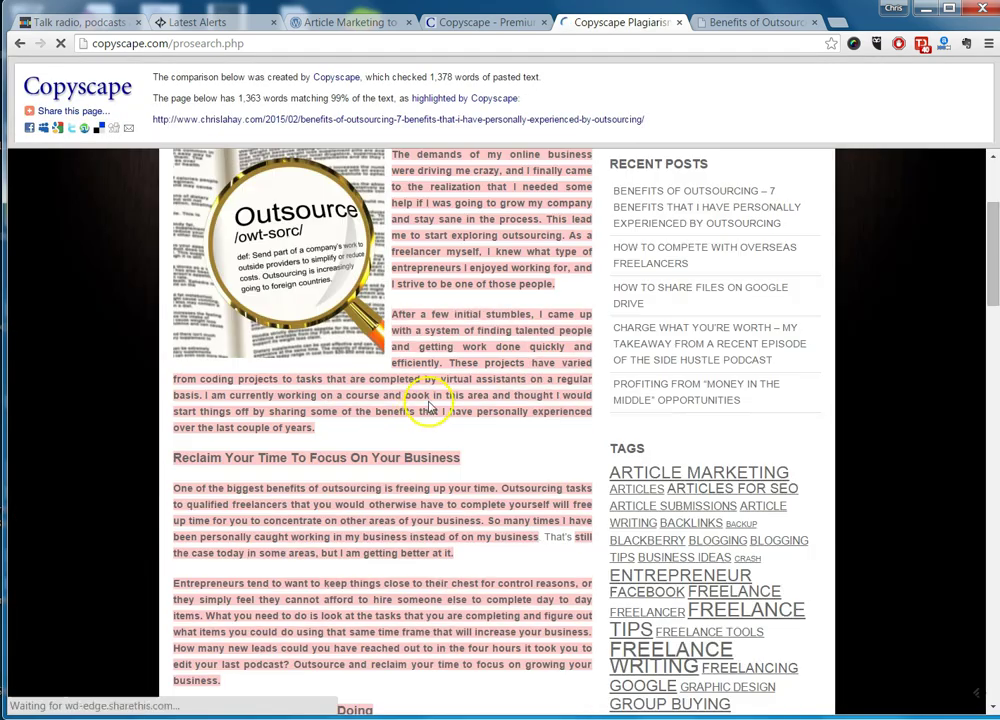
{"action": "scroll", "coordinate": [442, 431], "scroll_direction": "down", "scroll_amount": 8}
{"action": "scroll", "coordinate": [435, 468], "scroll_direction": "up", "scroll_amount": 4}
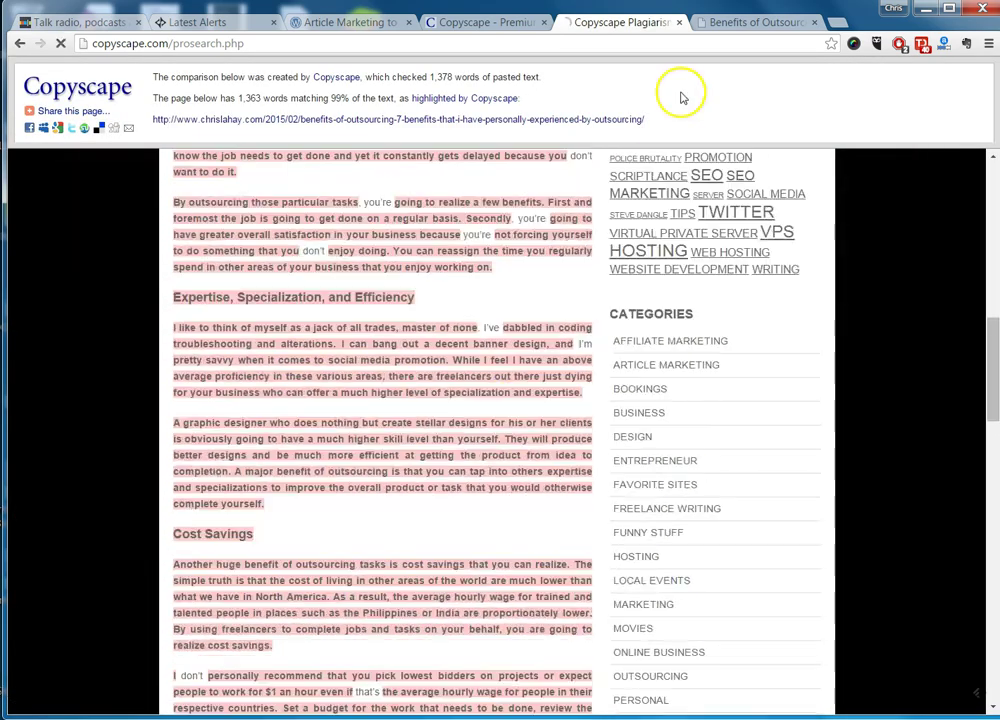
{"action": "left_click", "coordinate": [681, 23]}
{"action": "left_click", "coordinate": [682, 22]}
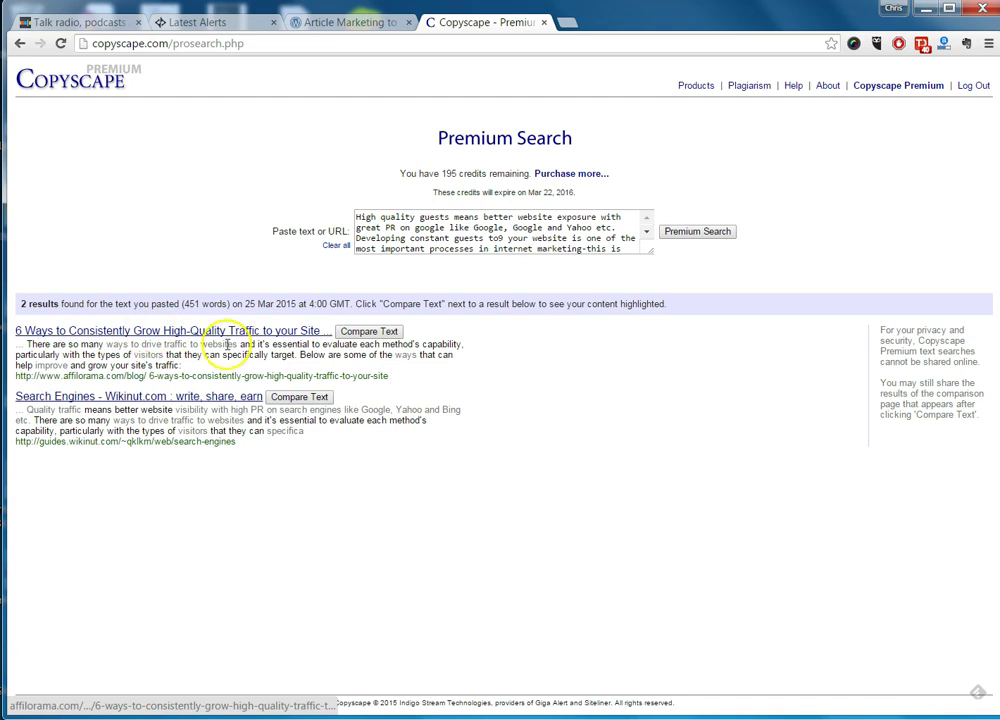
Compare the article with the Affilorama traffic post, reviewing its 153 highlighted matching words (34%).
{"action": "left_click", "coordinate": [370, 331]}
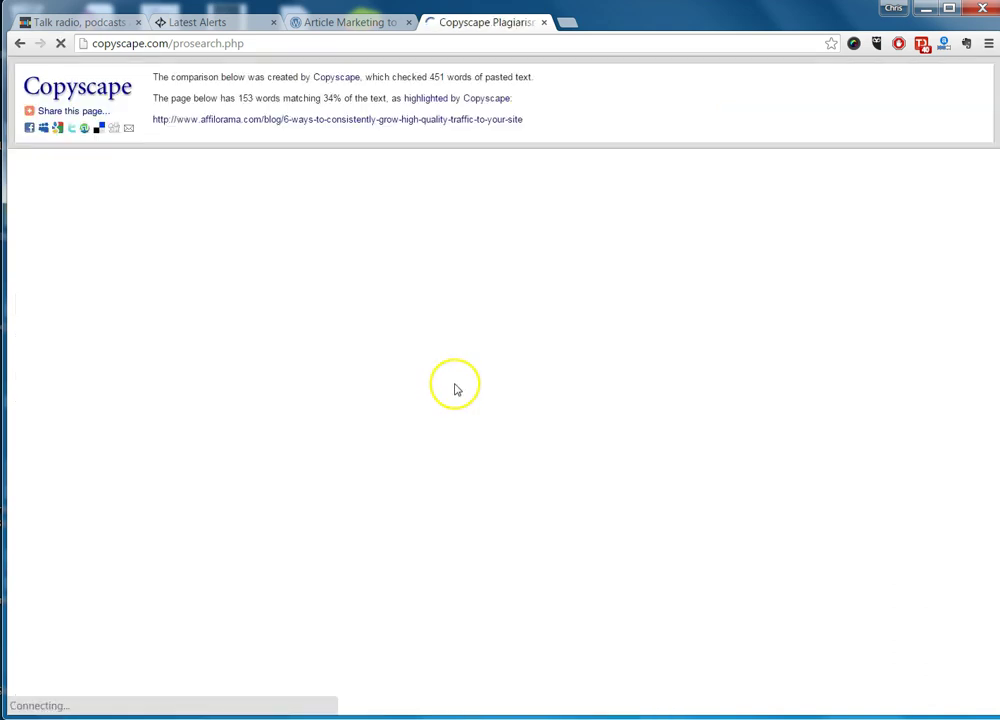
{"action": "scroll", "coordinate": [265, 275], "scroll_direction": "down", "scroll_amount": 2}
{"action": "scroll", "coordinate": [300, 300], "scroll_direction": "up", "scroll_amount": 2}
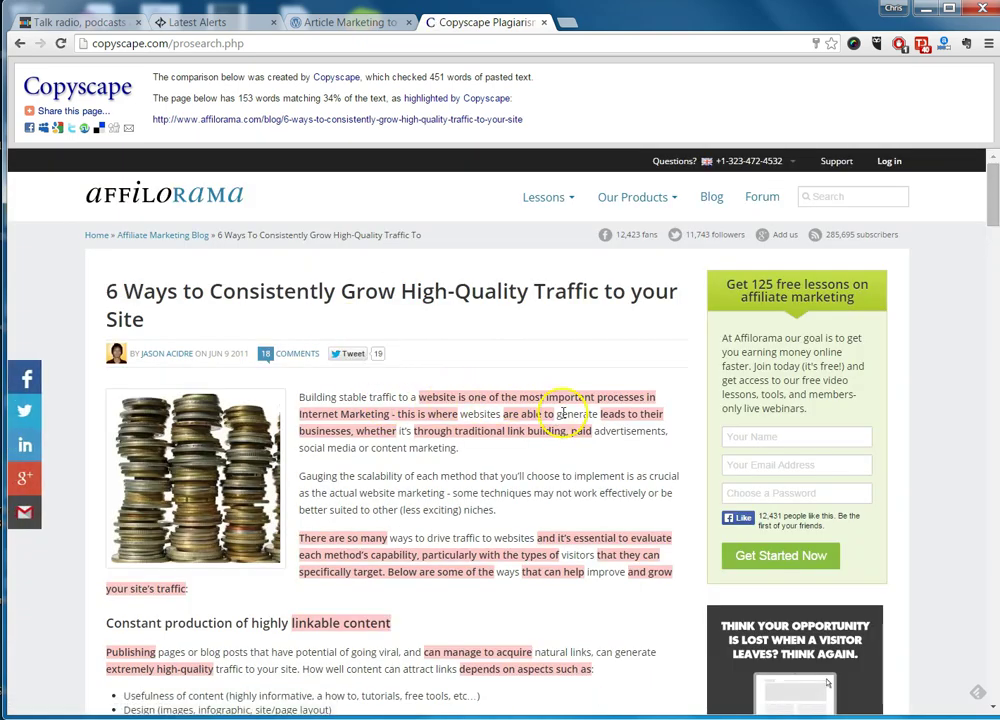
{"action": "scroll", "coordinate": [551, 432], "scroll_direction": "down", "scroll_amount": 2}
{"action": "scroll", "coordinate": [480, 417], "scroll_direction": "down", "scroll_amount": 3}
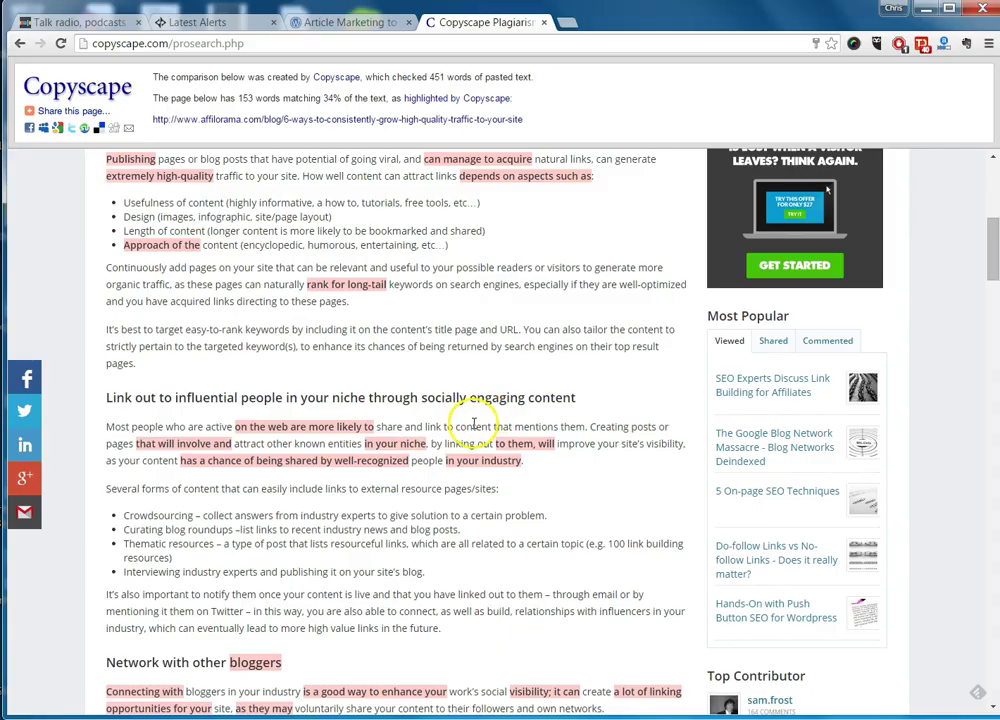
{"action": "scroll", "coordinate": [472, 425], "scroll_direction": "down", "scroll_amount": 1}
{"action": "scroll", "coordinate": [475, 425], "scroll_direction": "down", "scroll_amount": 10}
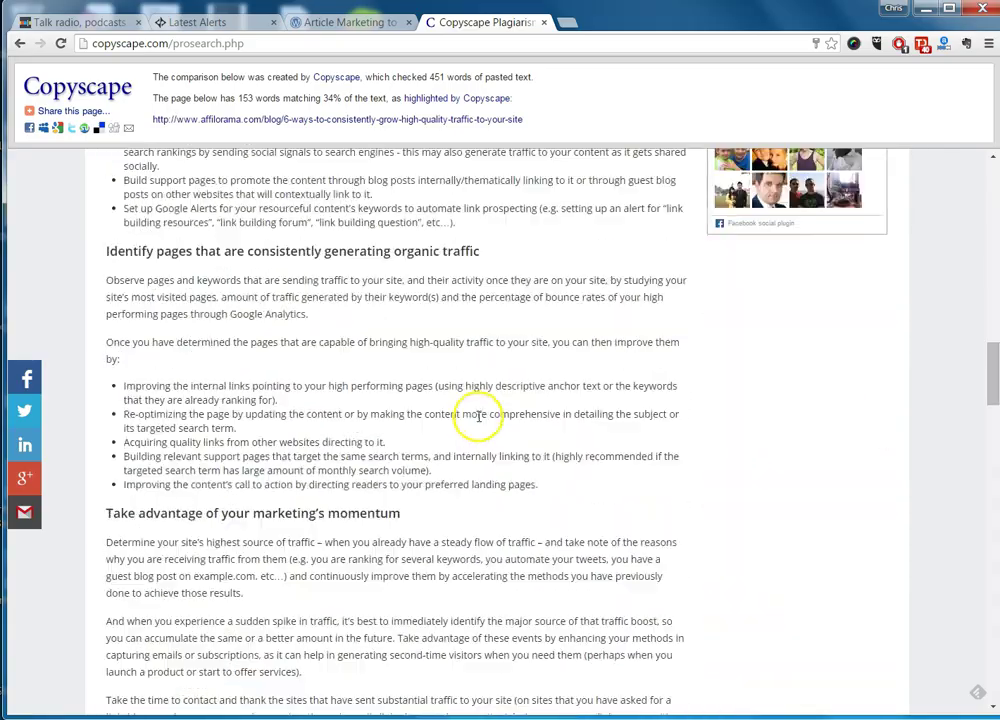
{"action": "scroll", "coordinate": [477, 415], "scroll_direction": "down", "scroll_amount": 5}
{"action": "scroll", "coordinate": [478, 420], "scroll_direction": "up", "scroll_amount": 9}
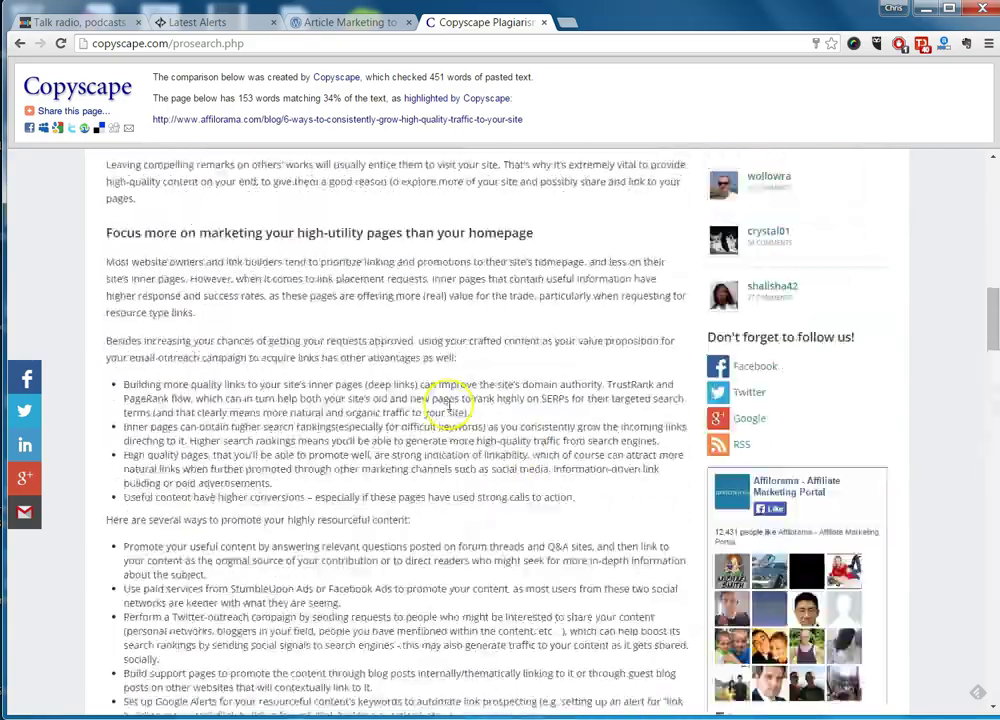
{"action": "scroll", "coordinate": [403, 348], "scroll_direction": "up", "scroll_amount": 3}
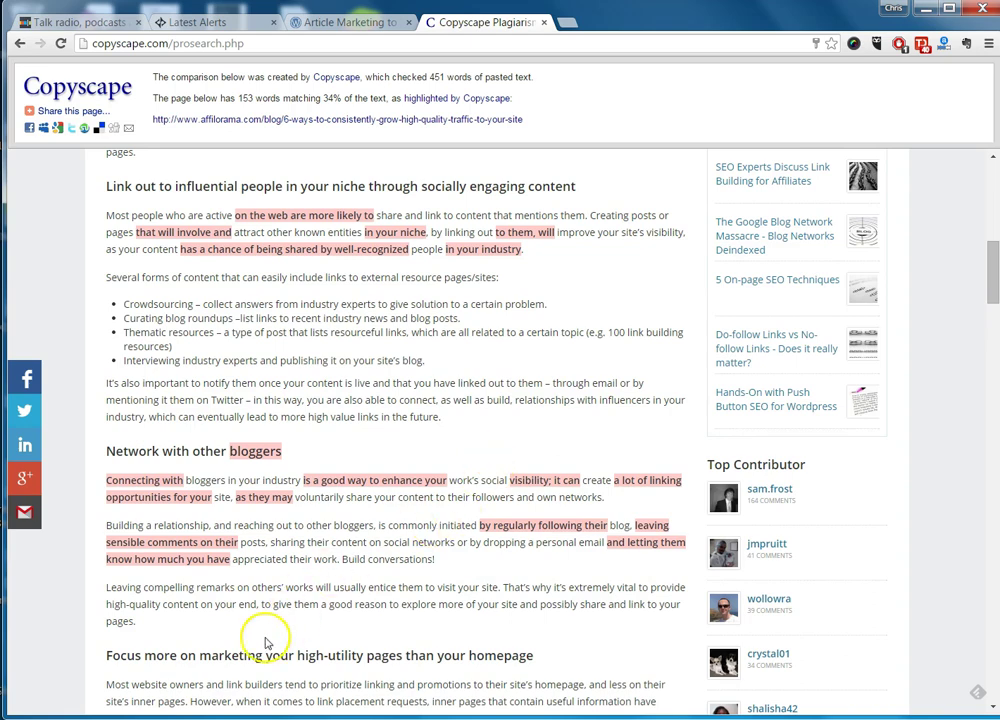
{"action": "scroll", "coordinate": [272, 604], "scroll_direction": "up", "scroll_amount": 15}
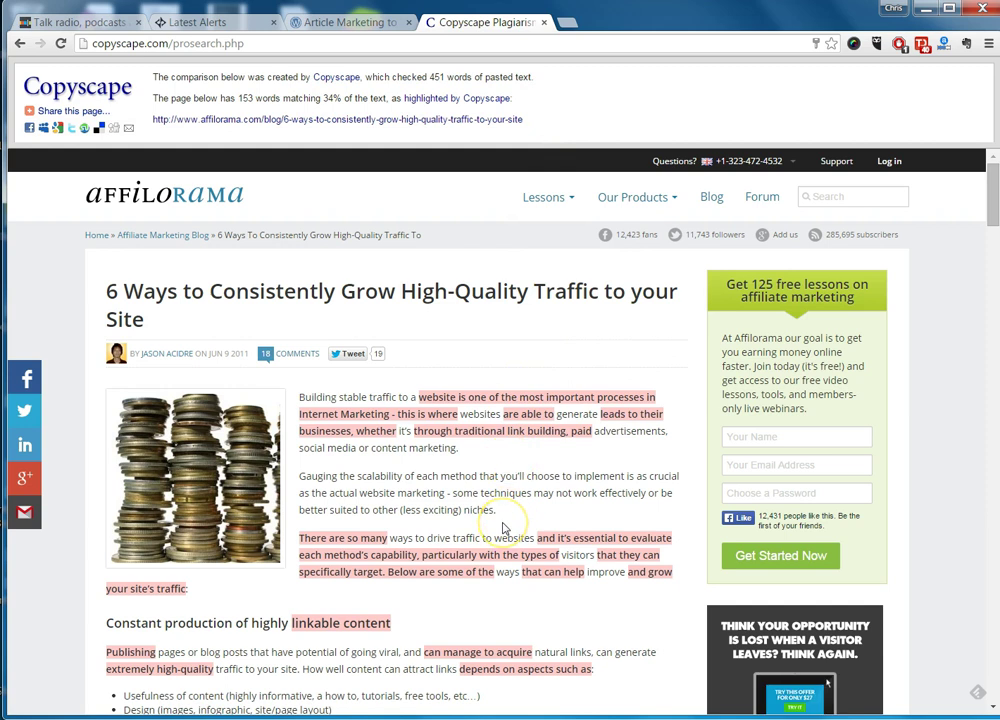
{"action": "left_click", "coordinate": [462, 502]}
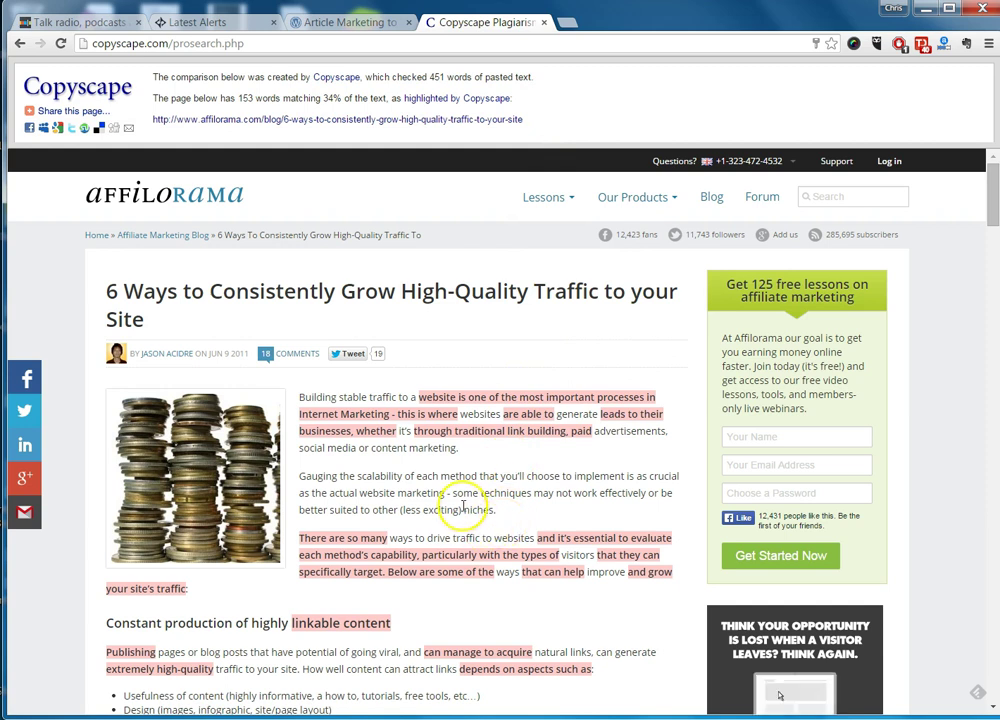